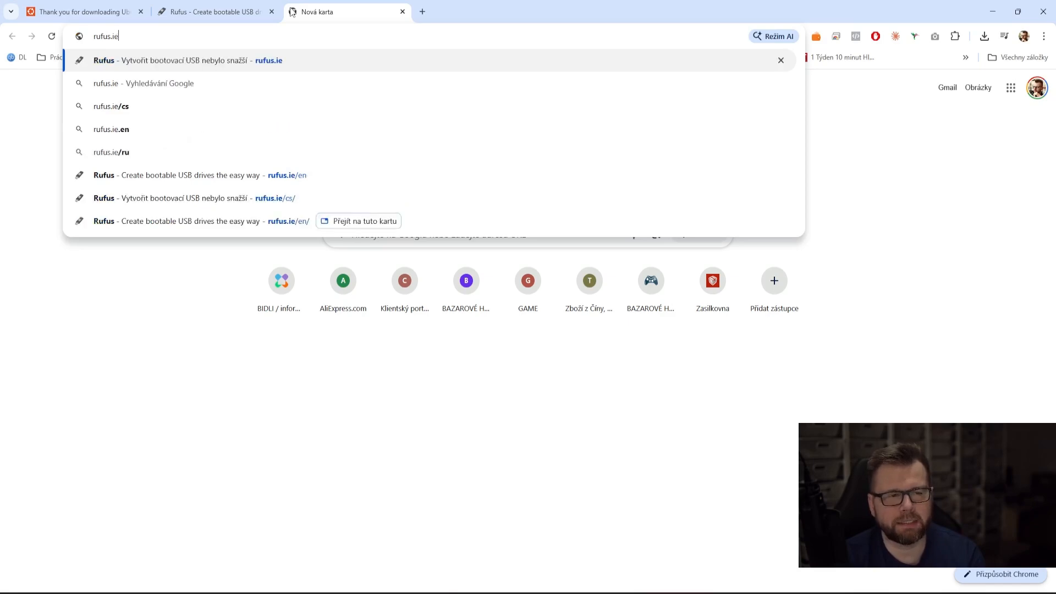
Step: Go to the rufus.ie download page and save the standard Windows x64 release rufus-4.11.exe in the downloads folder
click(355, 106)
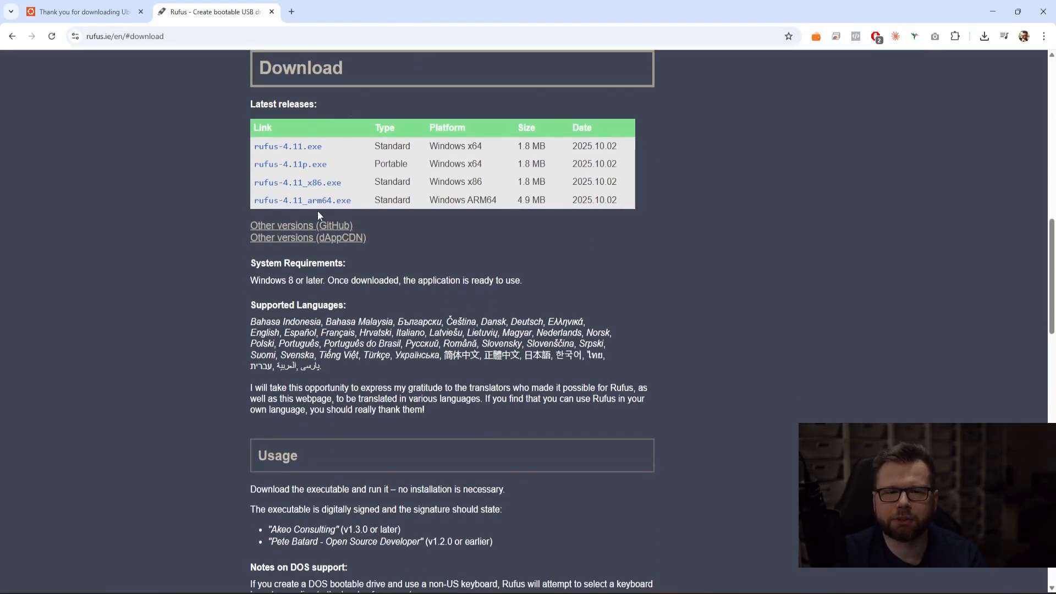
click(301, 151)
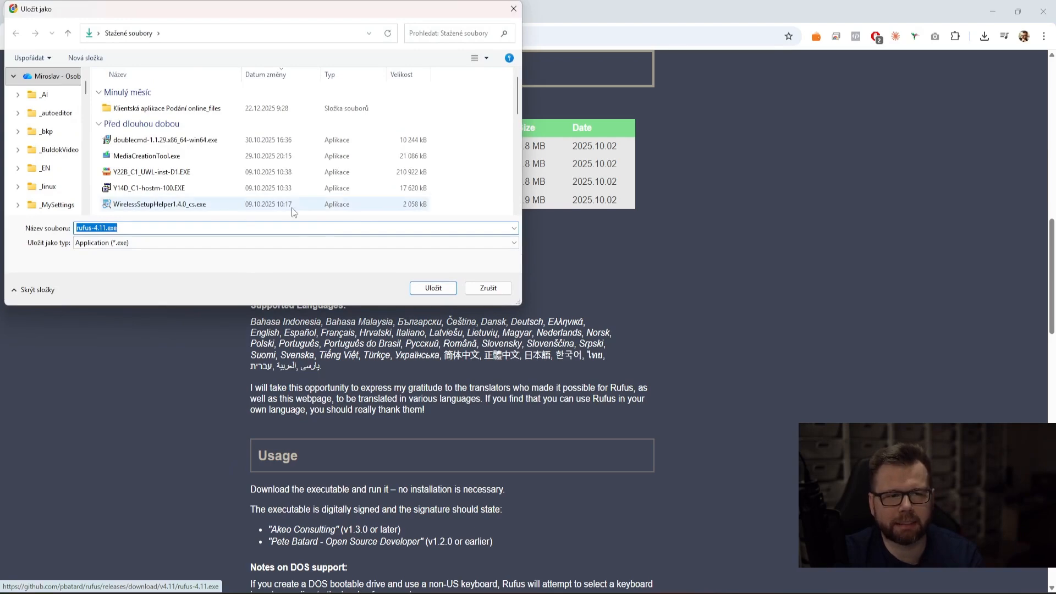
click(414, 287)
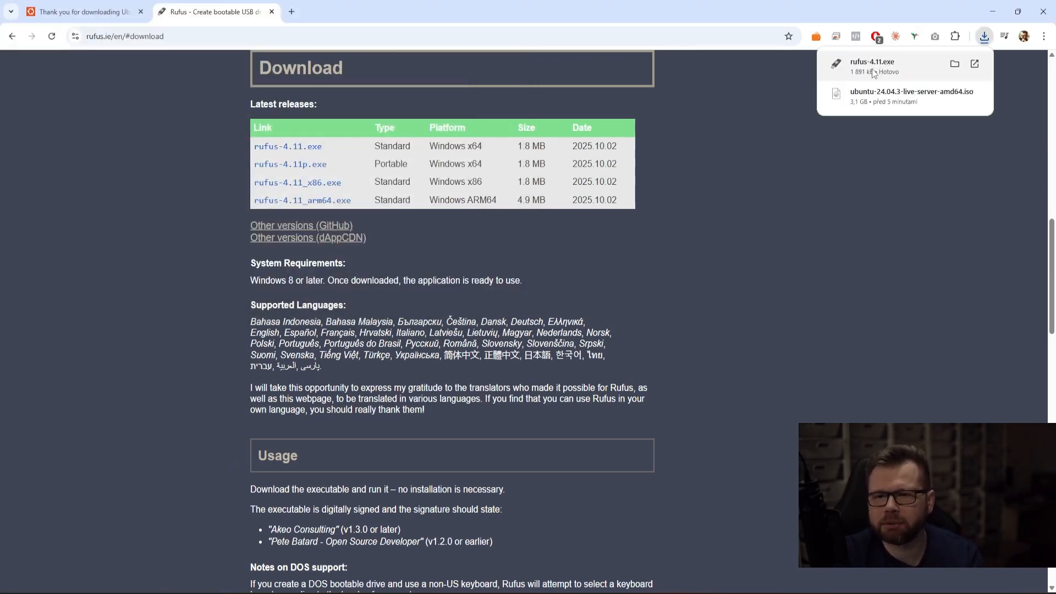
Step: Run the downloaded rufus-4.11.exe, allow its online update checks and accept the download of the updated DBX files
click(874, 69)
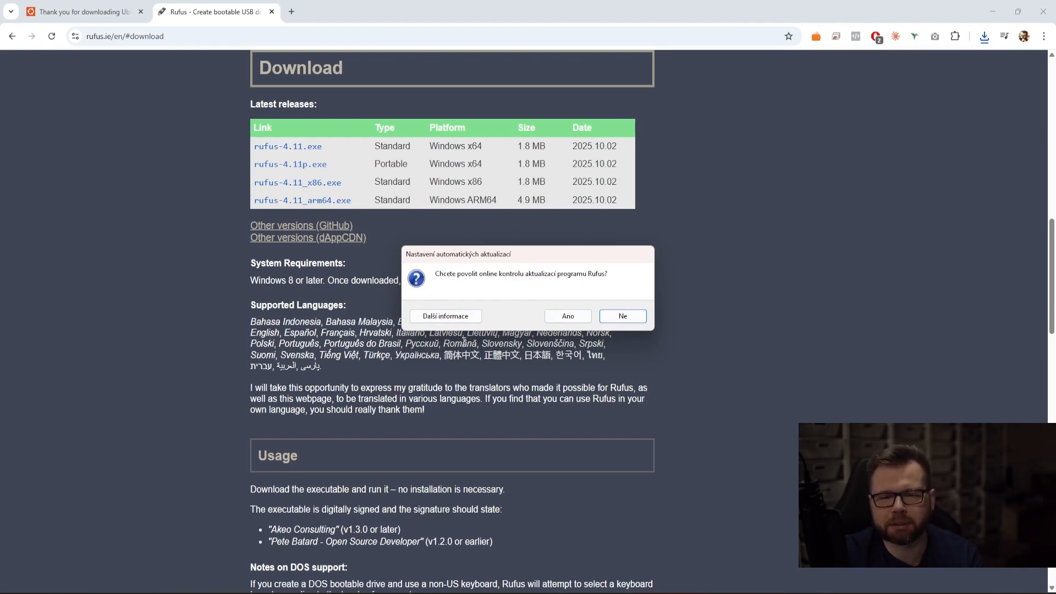
click(563, 317)
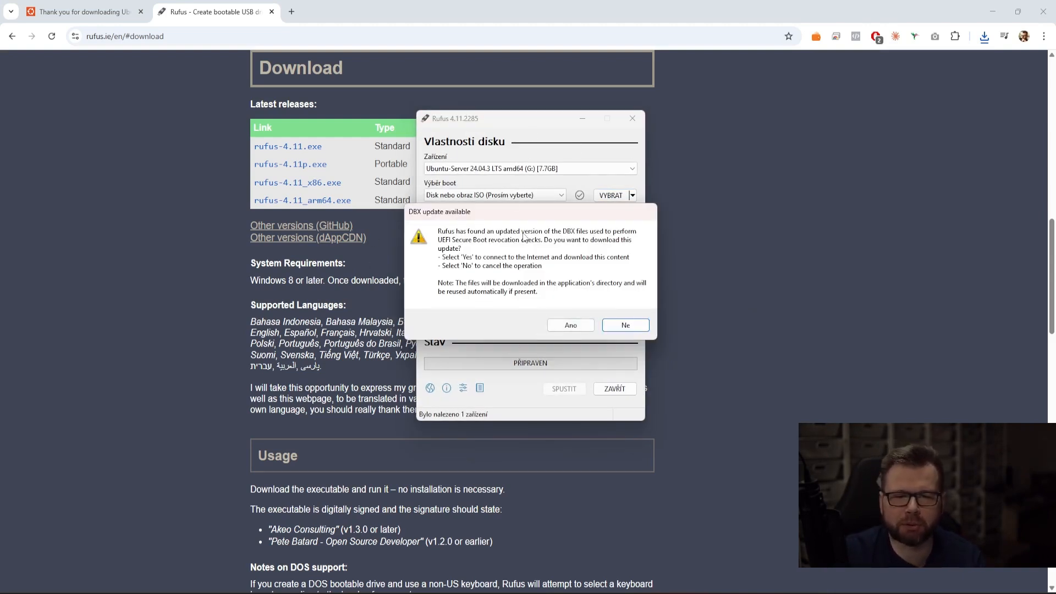
click(575, 327)
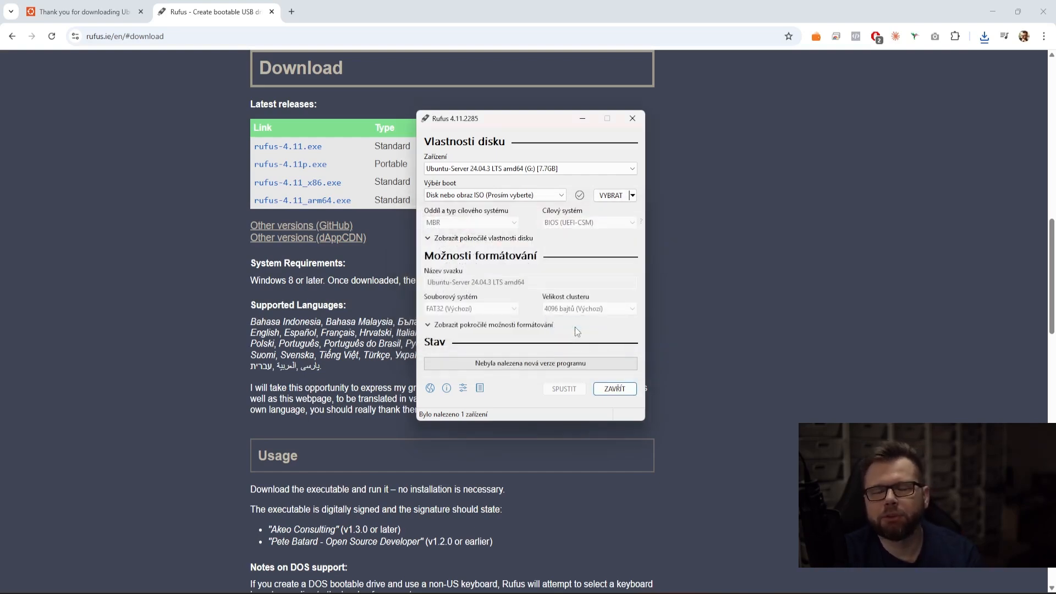
Step: Change the interface language of Rufus to English
click(430, 389)
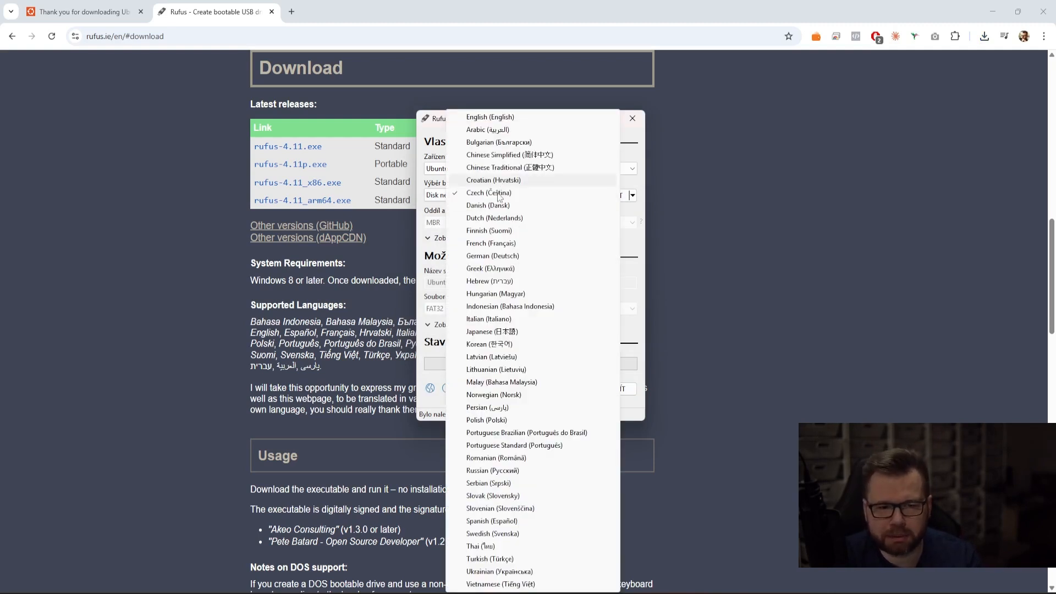
click(498, 117)
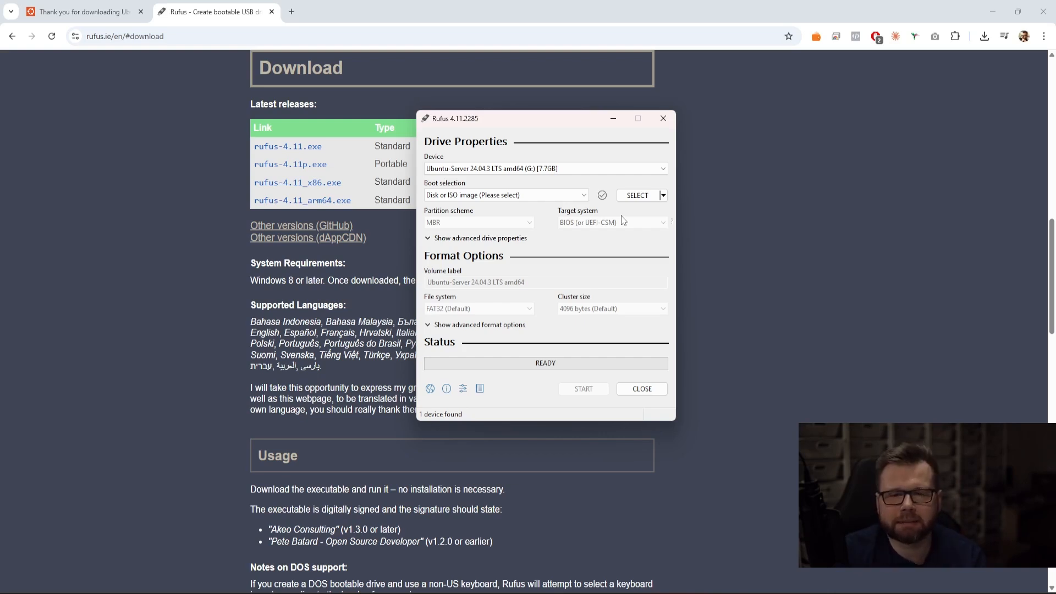
Step: Check that the 7.7 GB USB drive (G:) is the target device and load ubuntu-24.04.3-live-server-amd64.iso as the boot image
click(506, 169)
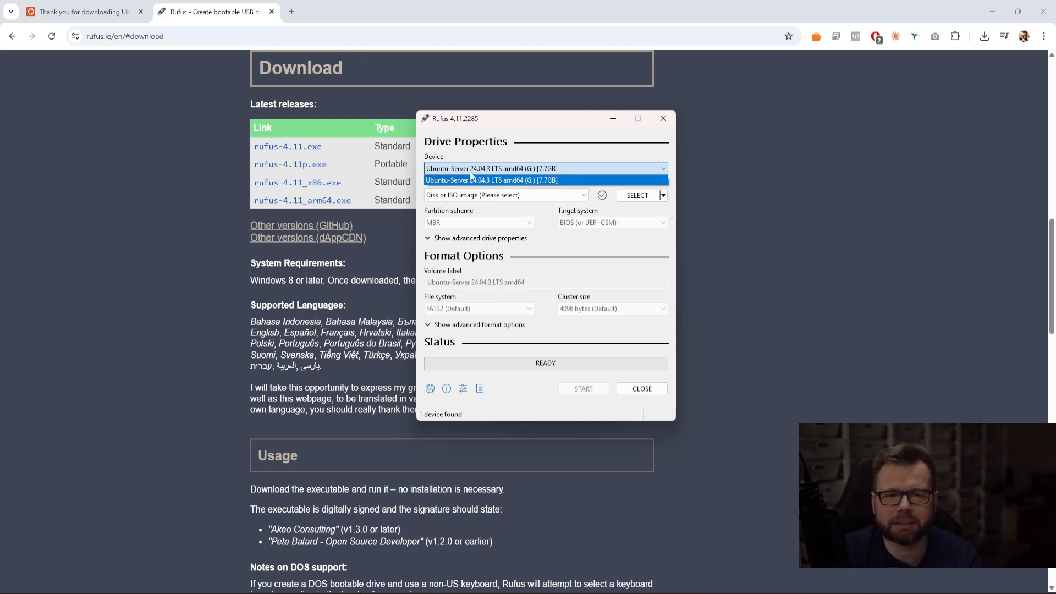
click(555, 156)
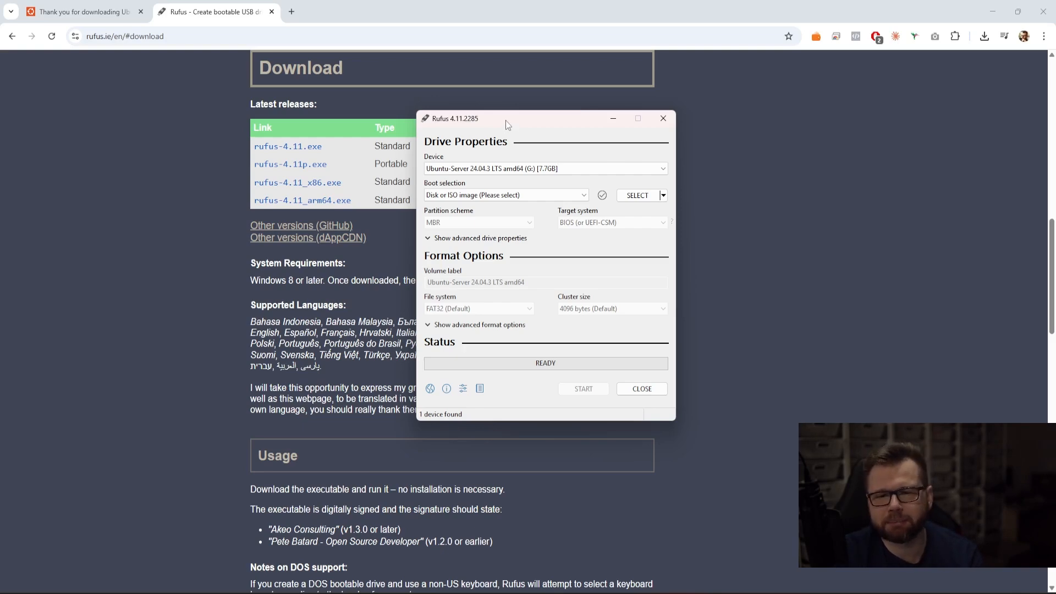
click(638, 196)
click(601, 237)
double_click(600, 236)
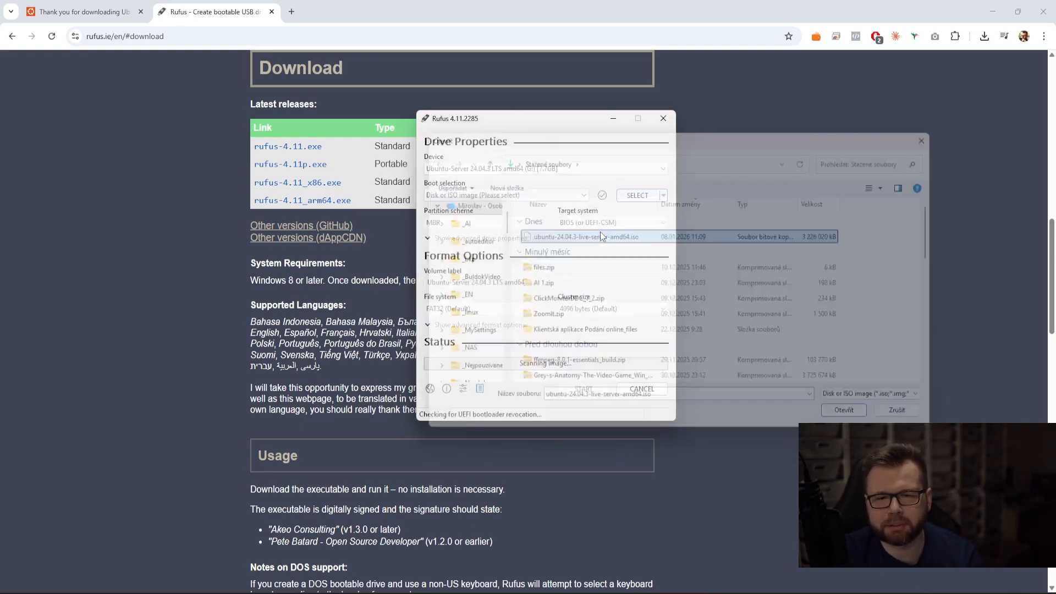
Step: Look at the Ubuntu server ISO file in the downloads folder in File Explorer
drag(1055, 108, 936, 58)
key(alt)
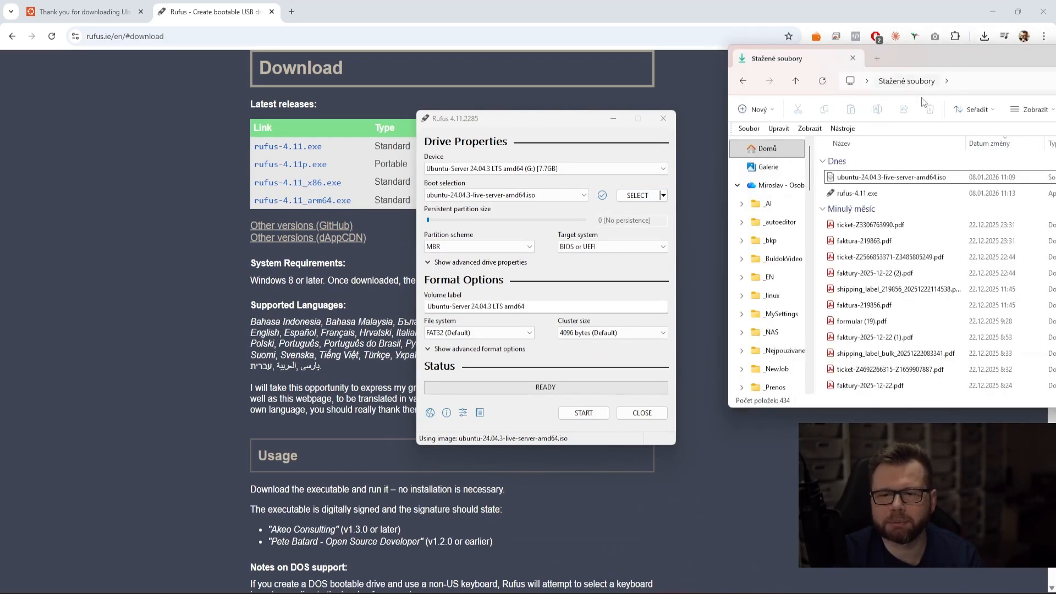
click(890, 177)
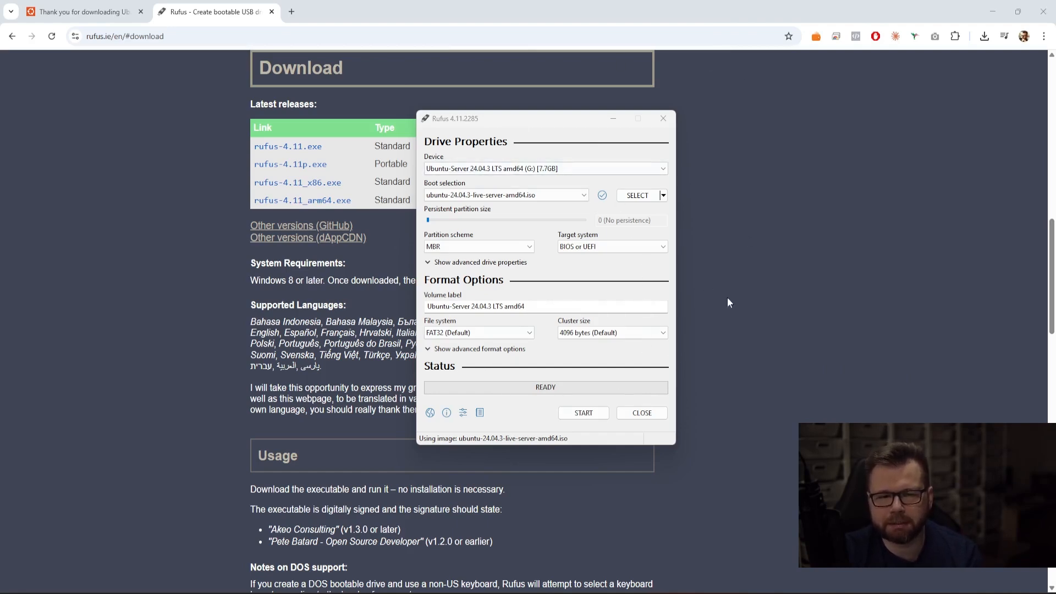
Step: Set the partition scheme of the USB drive to GPT
click(495, 248)
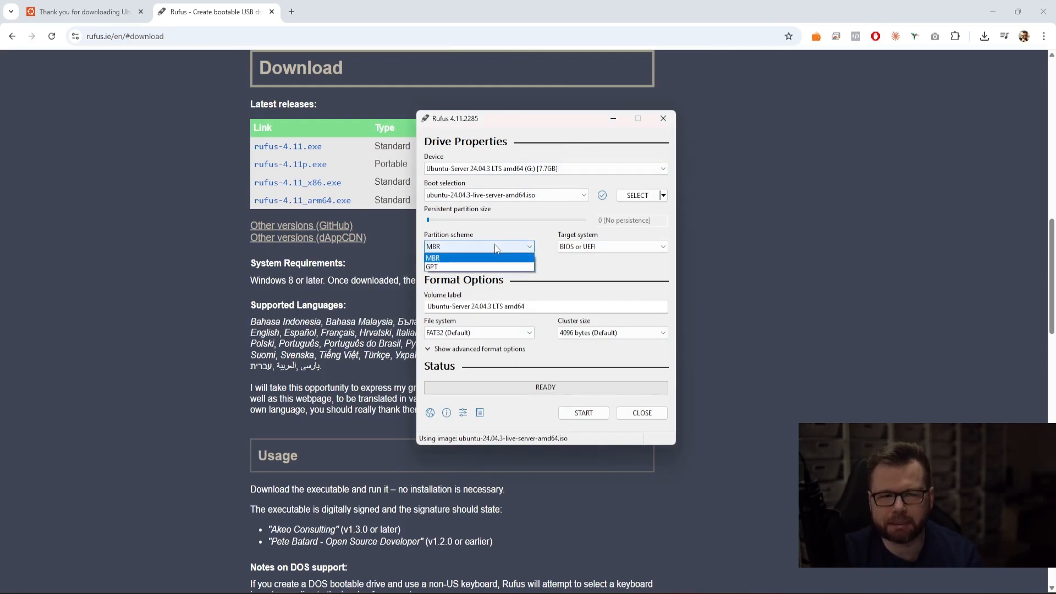
click(494, 247)
click(465, 247)
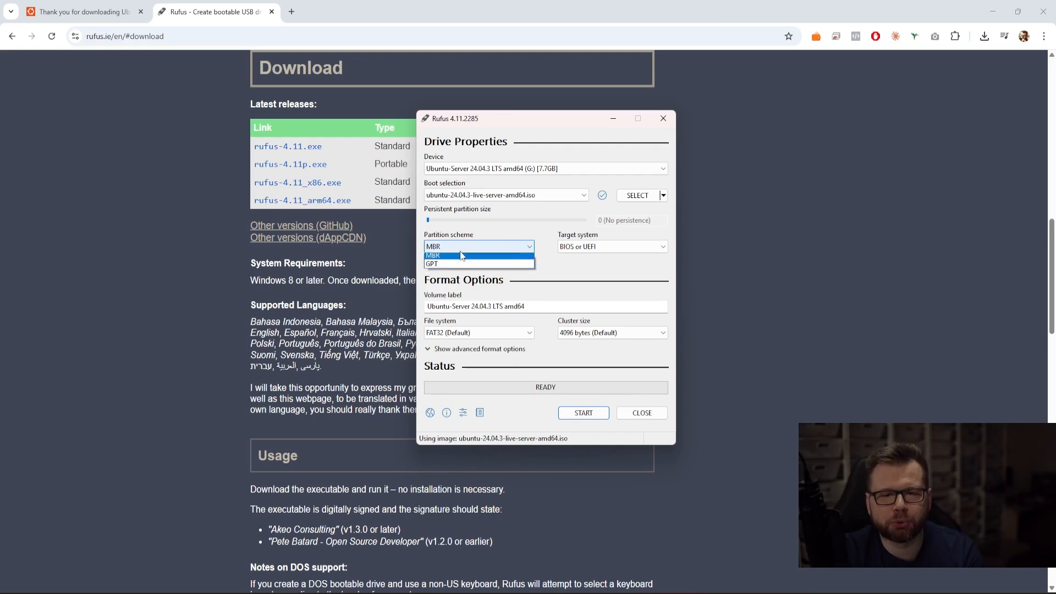
click(460, 266)
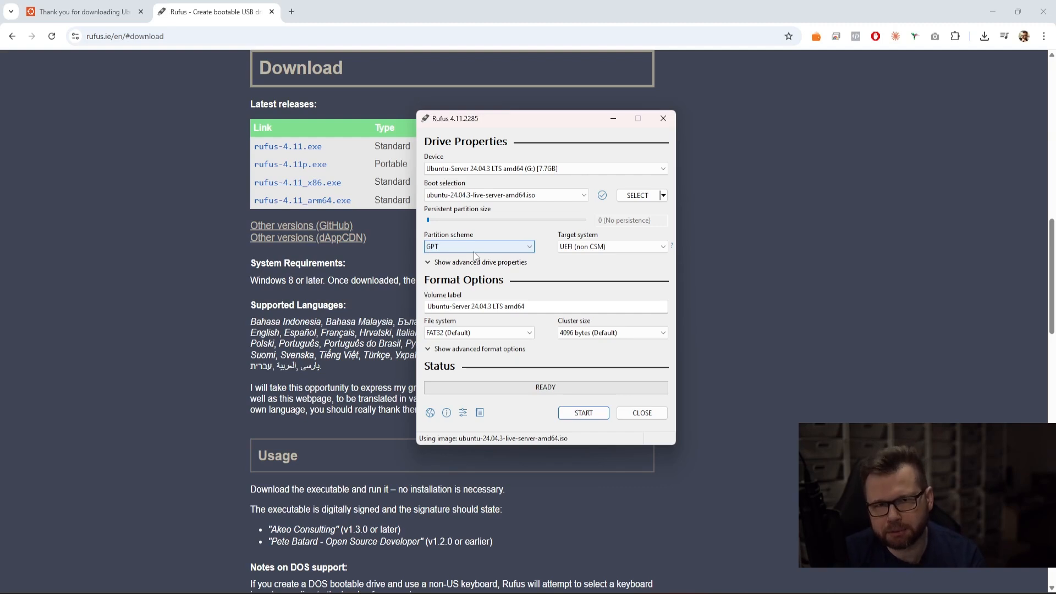
Step: Compare the MBR and GPT partition schemes by switching between them, finishing with GPT selected
click(474, 247)
click(475, 264)
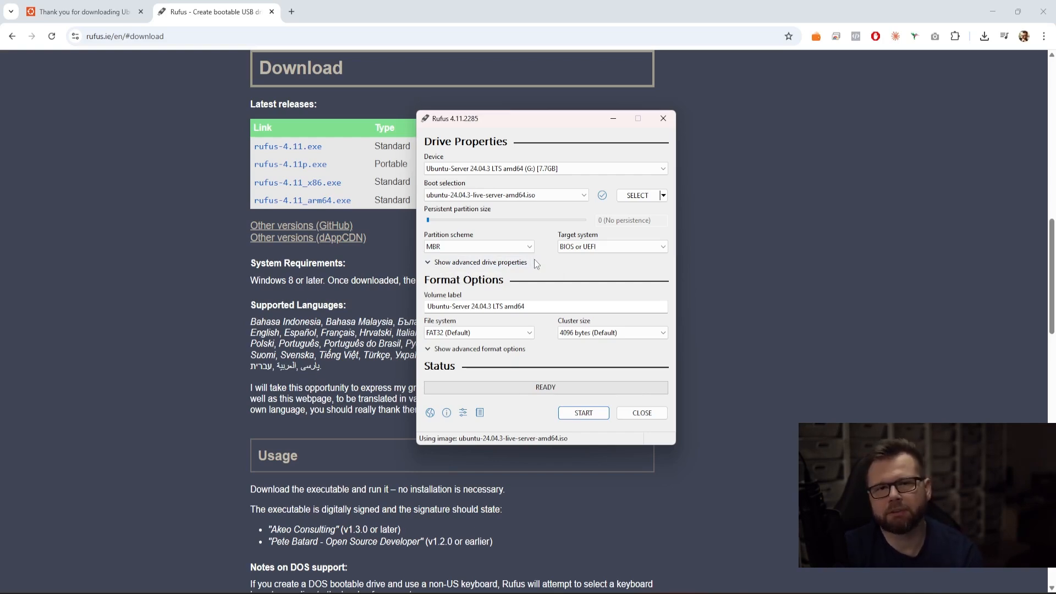
click(519, 248)
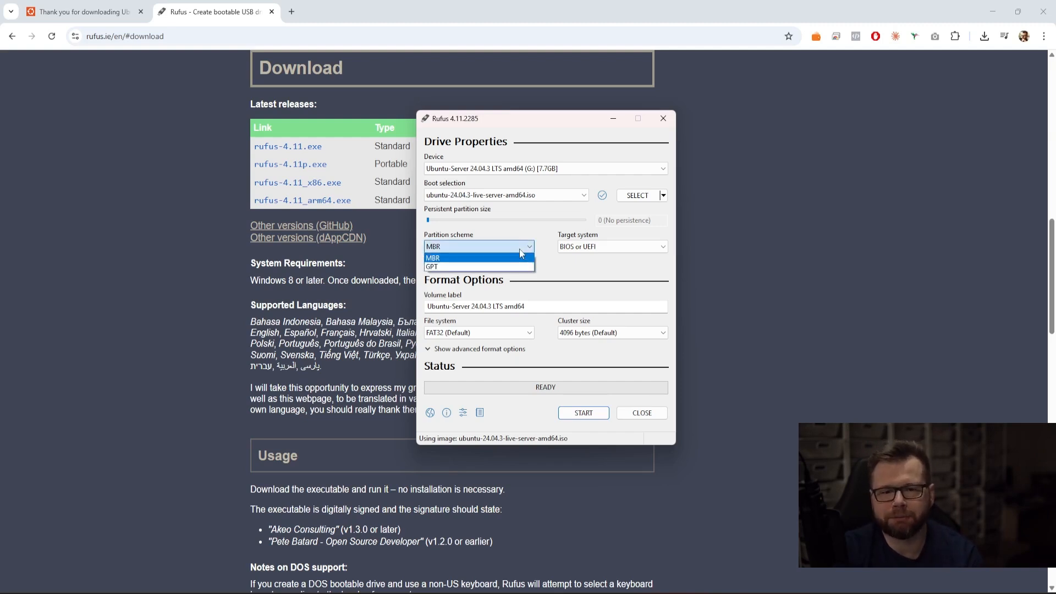
click(484, 266)
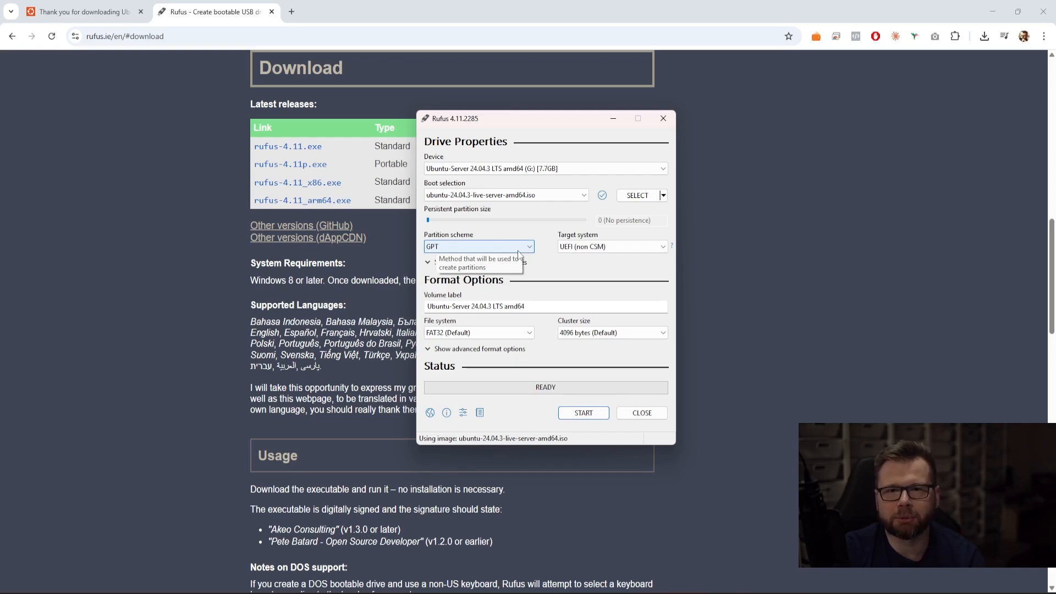
click(518, 248)
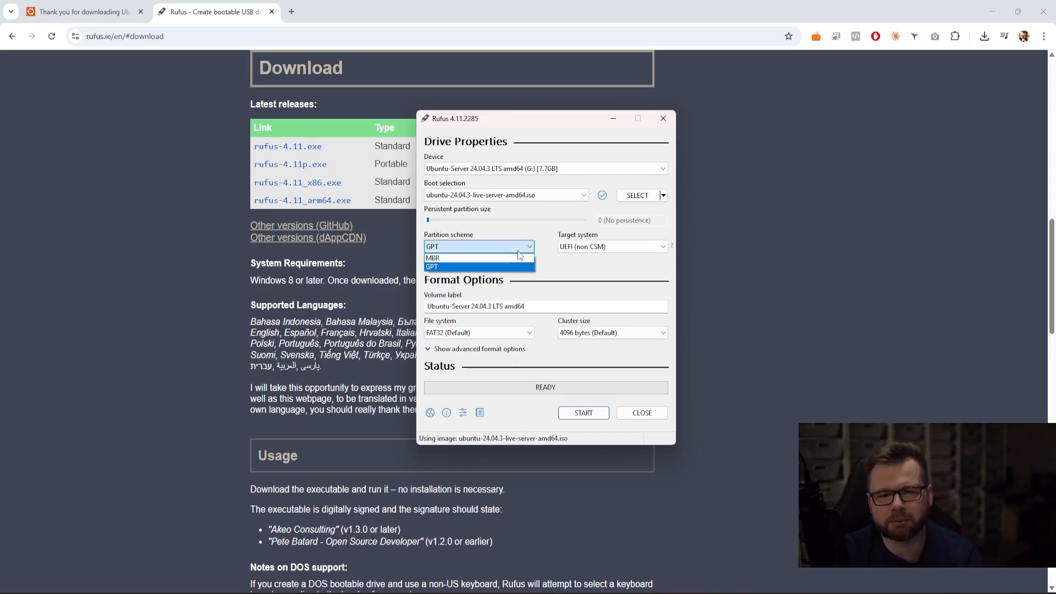
click(498, 265)
click(499, 246)
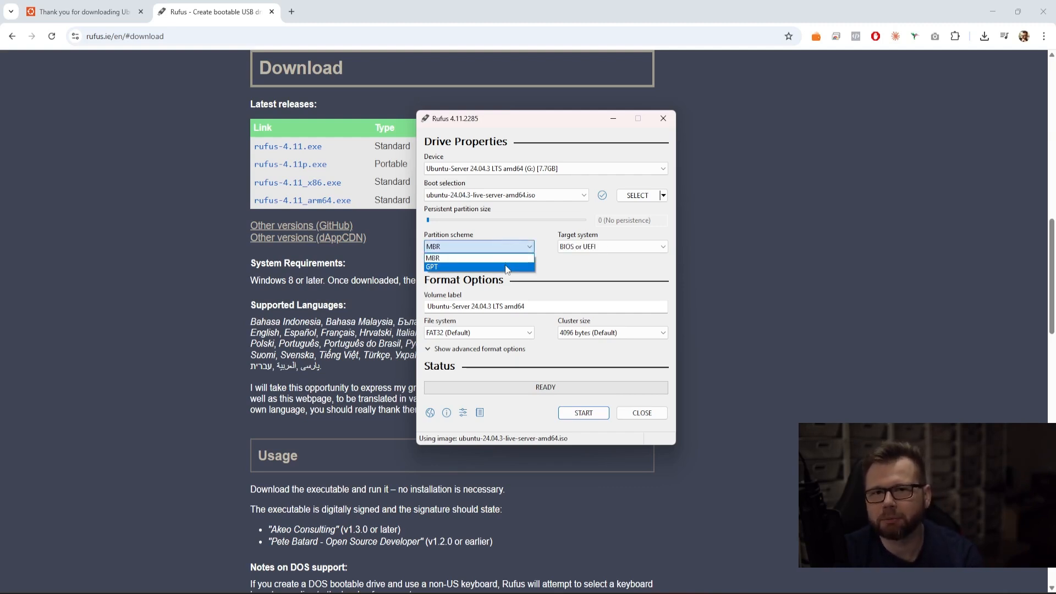
click(506, 268)
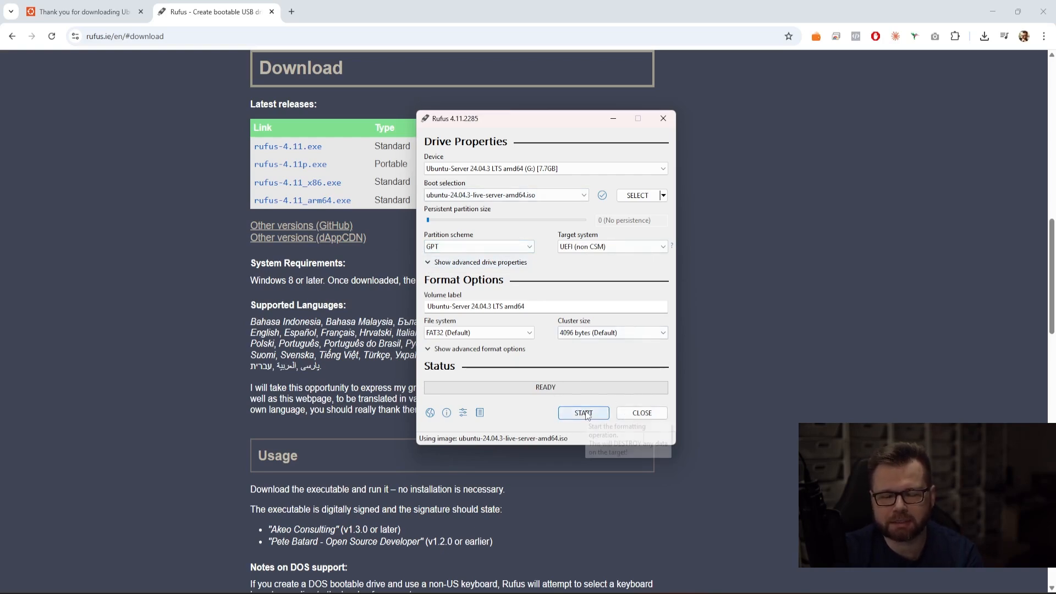
Step: Start writing the Ubuntu image to the USB drive in ISO Image mode and accept the erasure of all its data
click(584, 414)
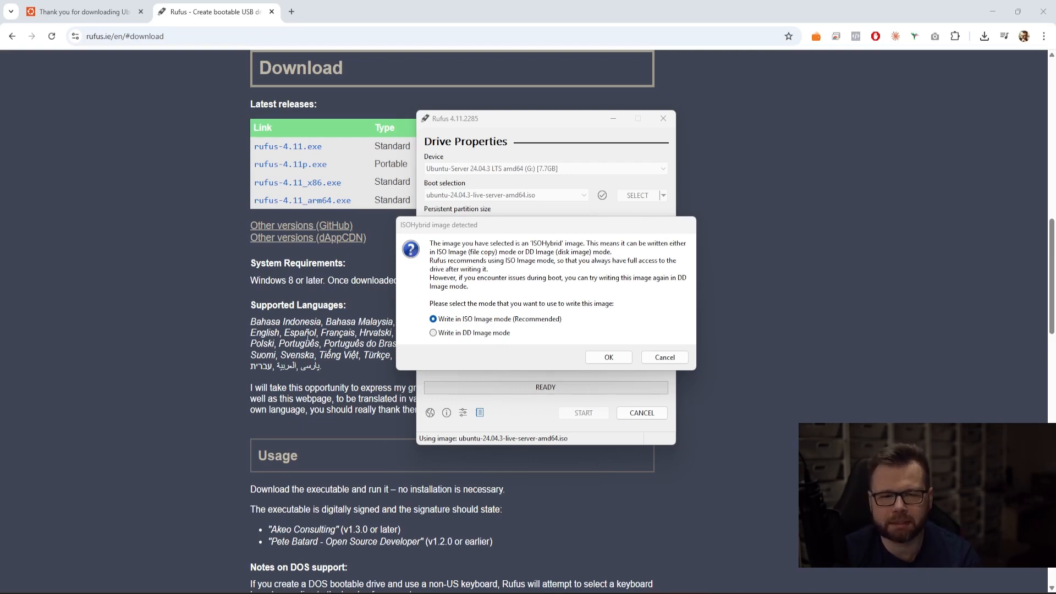
click(477, 333)
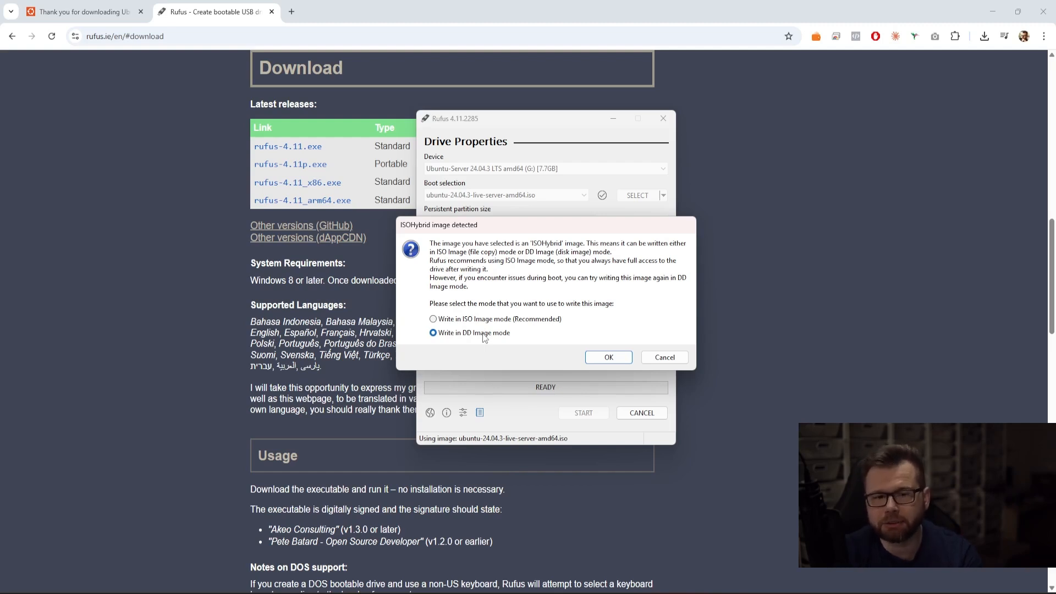
click(483, 324)
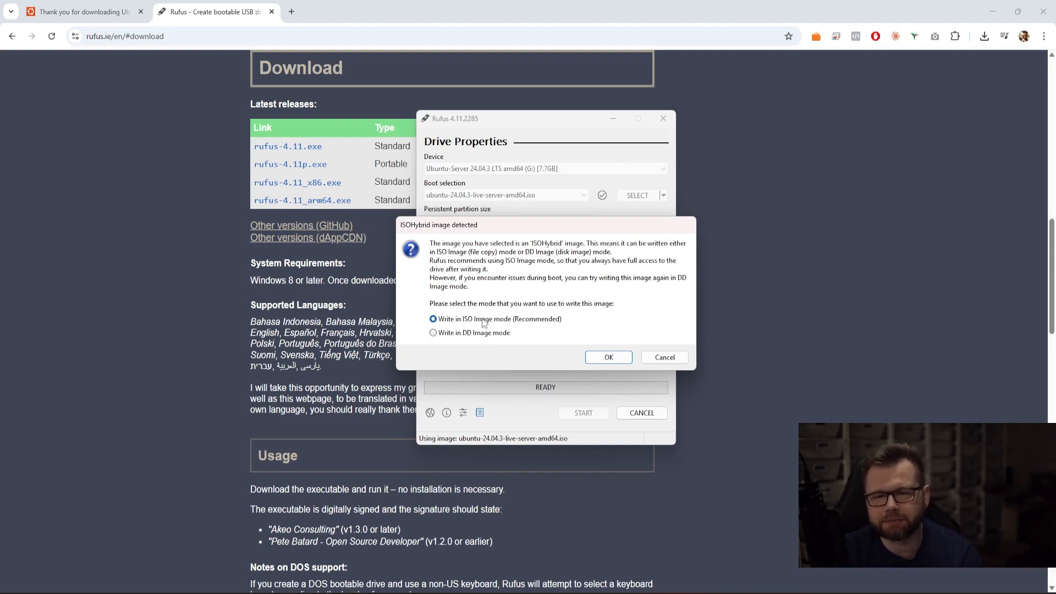
click(611, 360)
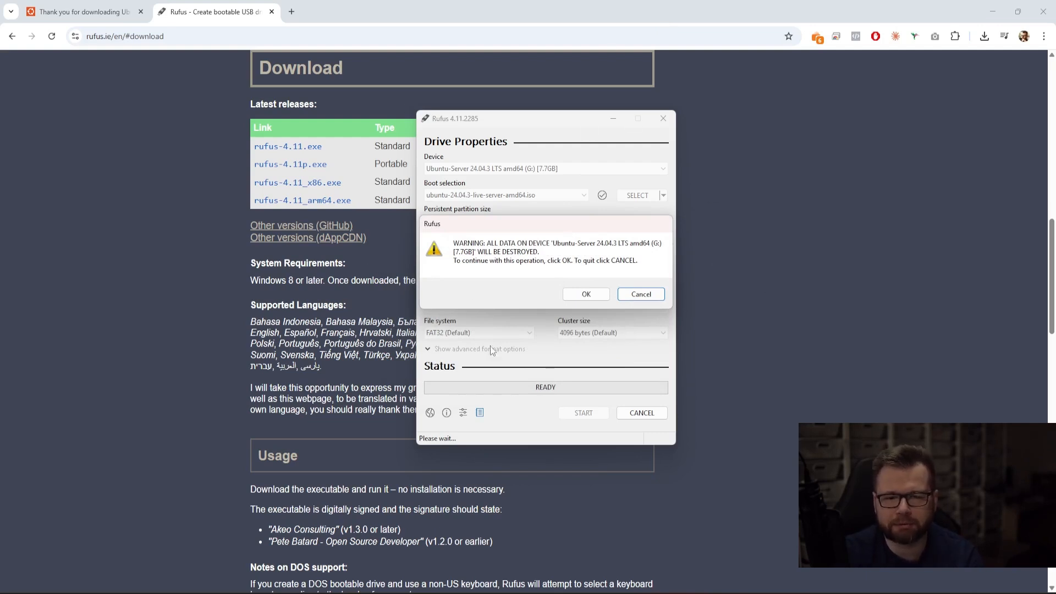
click(585, 296)
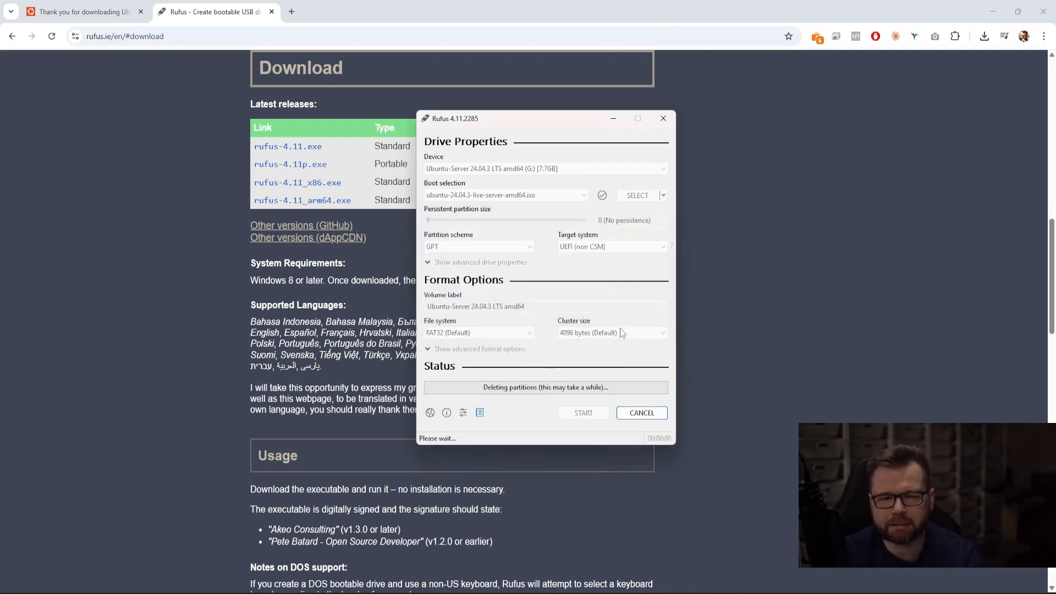